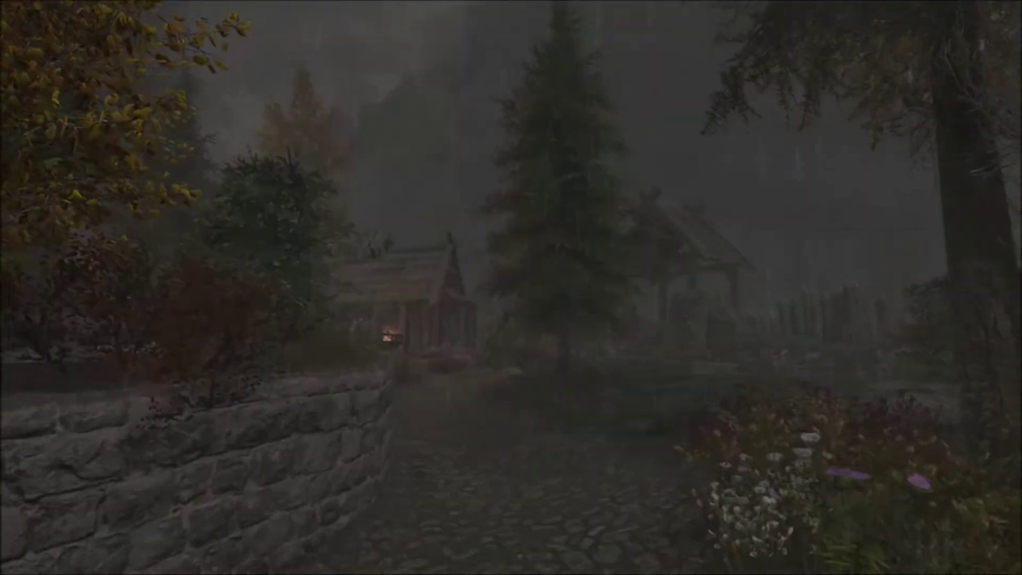
{"action": "key", "text": "w"}
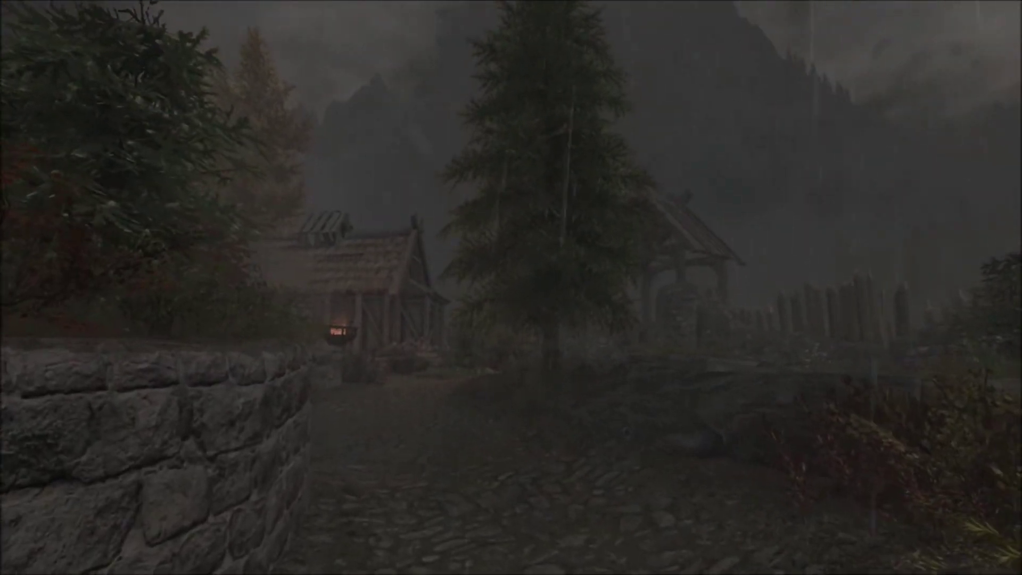
{"action": "key", "text": "w"}
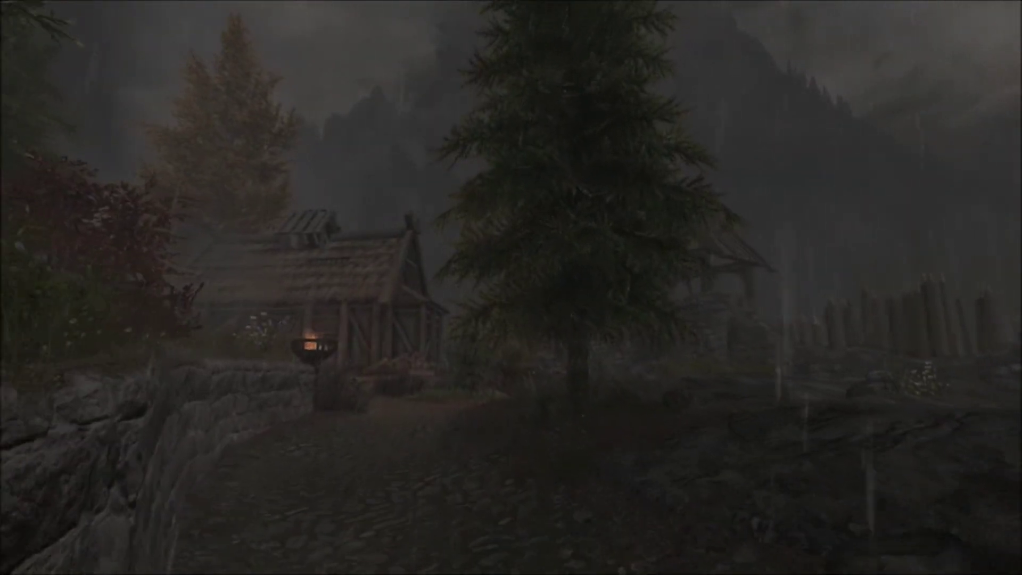
{"action": "key", "text": "w"}
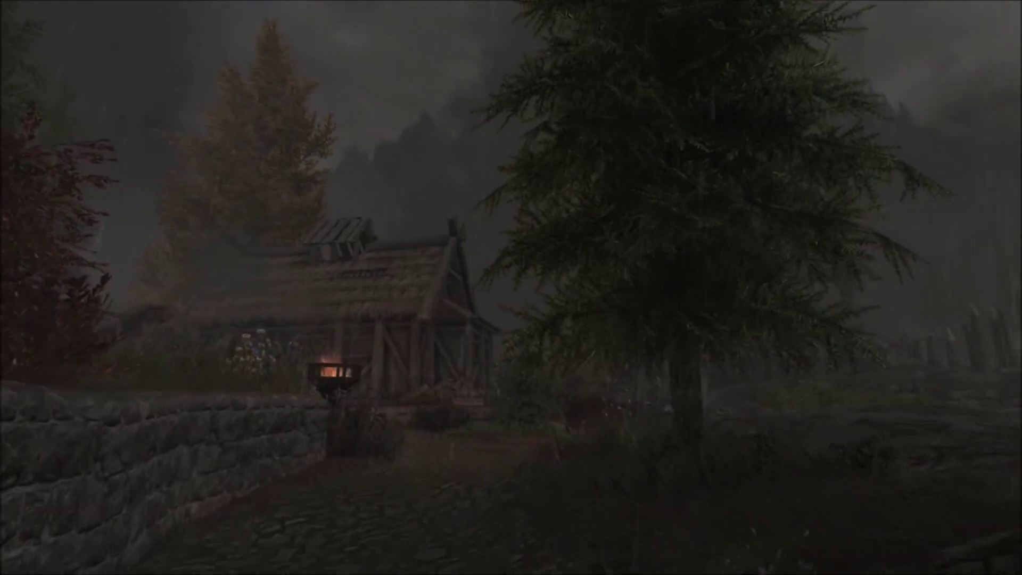
{"action": "key", "text": "w"}
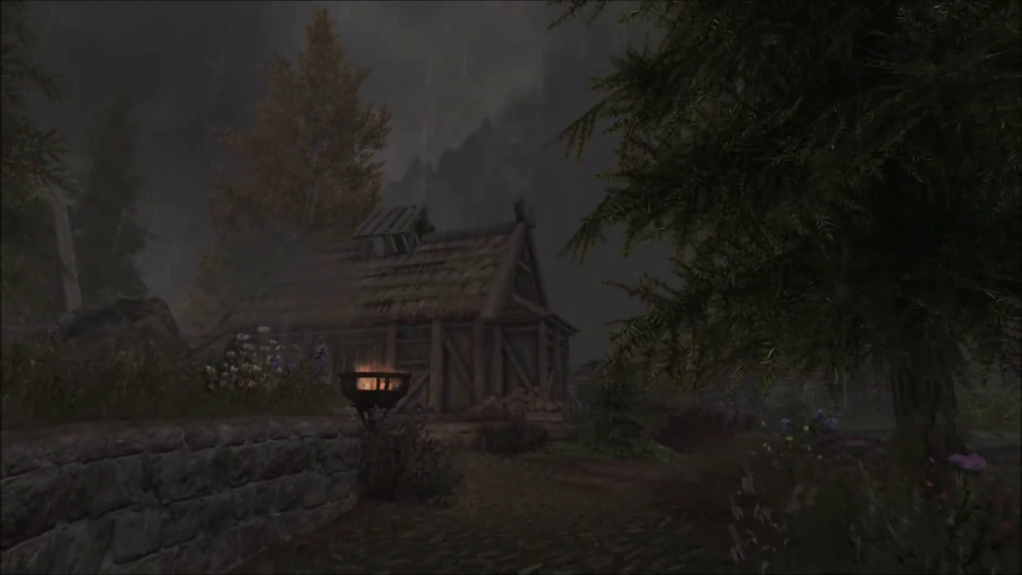
{"action": "key", "text": "w"}
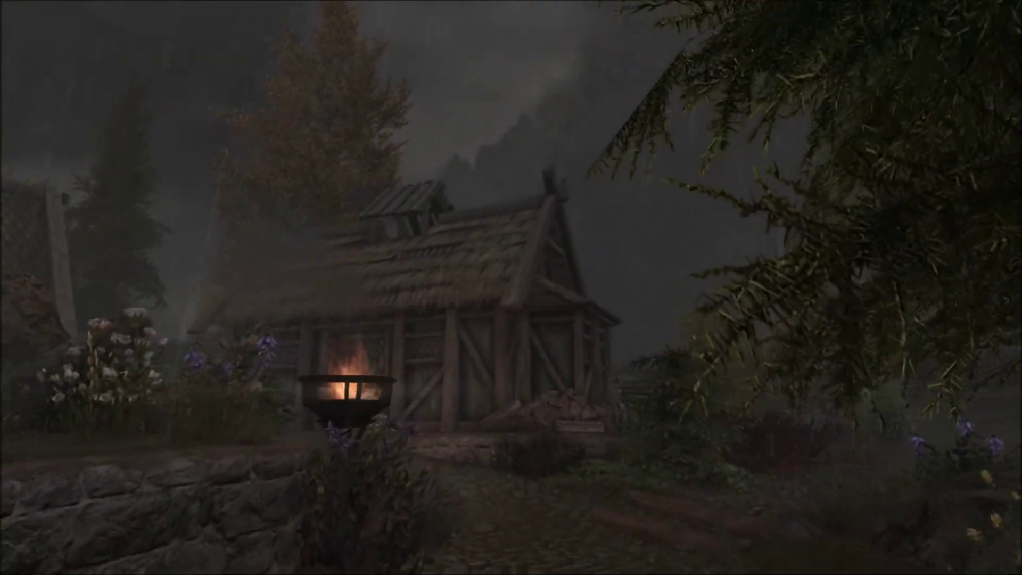
{"action": "key", "text": "w"}
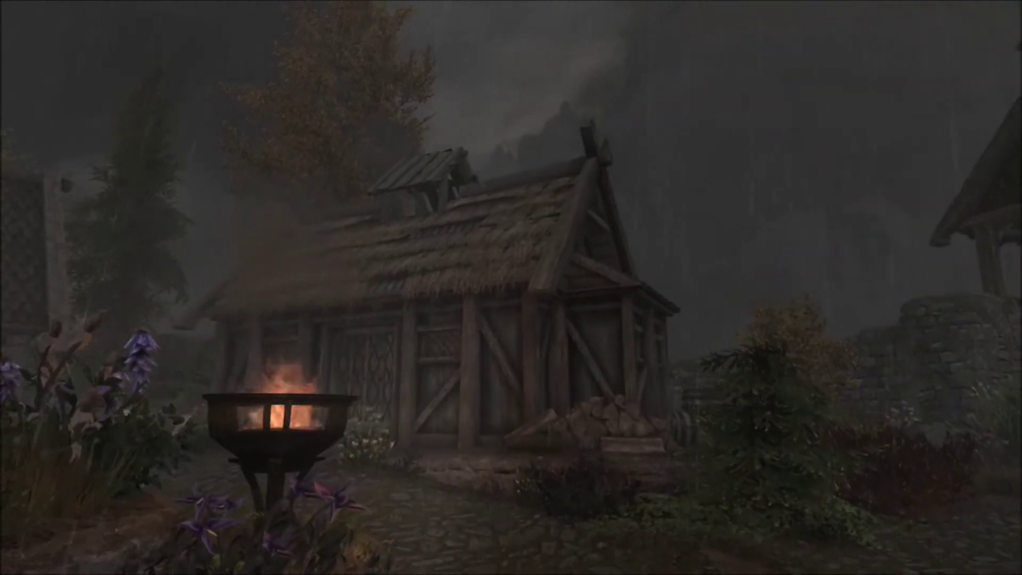